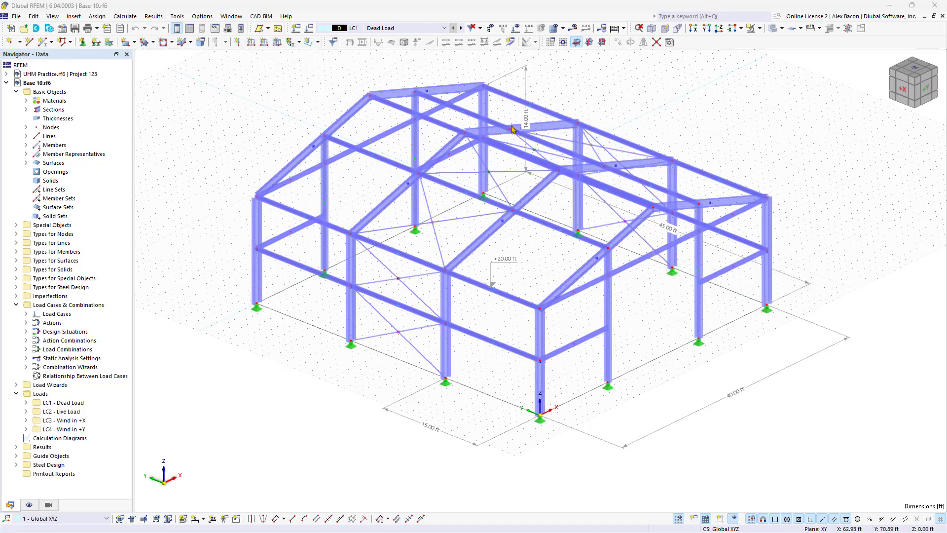
Step: Create a uniform 0.1 kip/ft force load in LC1 - Dead Load on the eave member beside the origin corner column
{"action": "left_click", "coordinate": [402, 27]}
{"action": "left_click", "coordinate": [403, 27]}
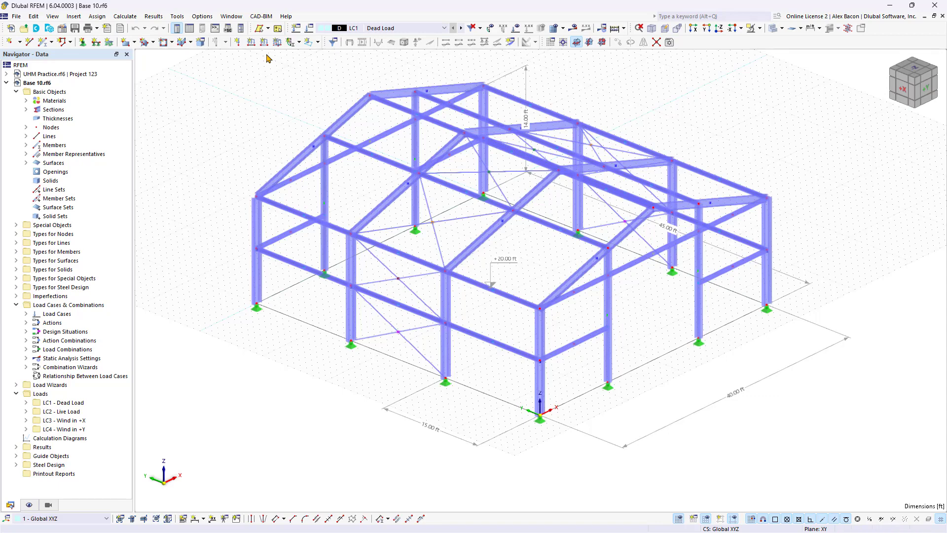
{"action": "left_click", "coordinate": [285, 122]}
{"action": "left_click", "coordinate": [265, 43]}
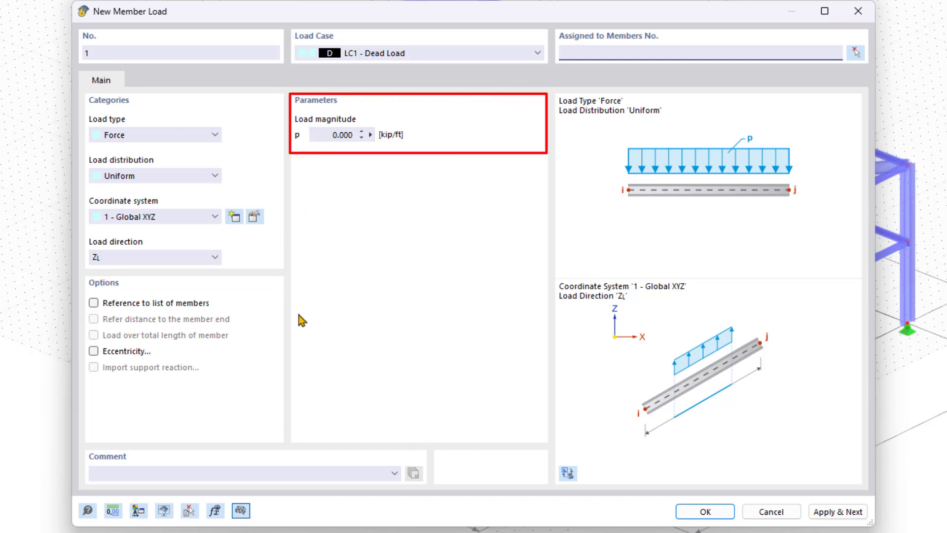
{"action": "left_click", "coordinate": [329, 136]}
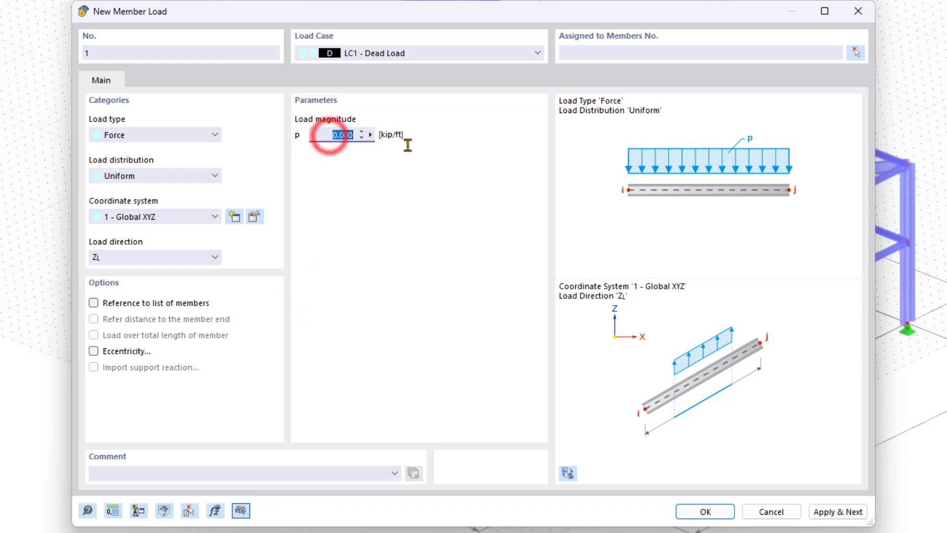
{"action": "type", "text": "0."}
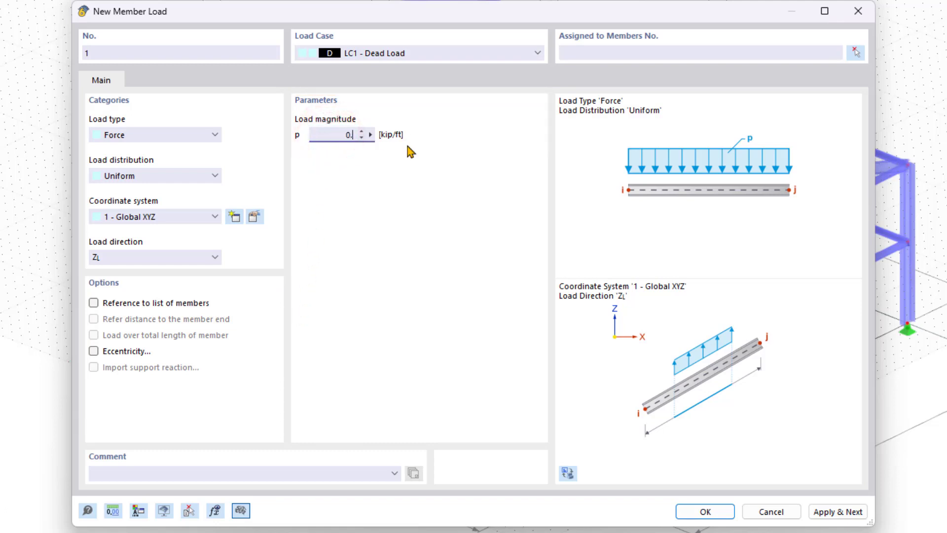
{"action": "type", "text": "1"}
{"action": "left_click", "coordinate": [706, 511]}
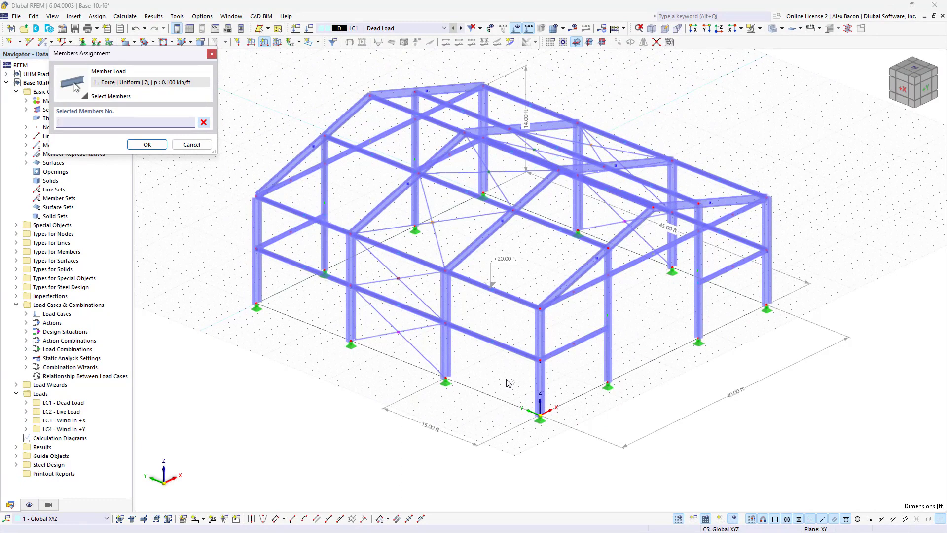
{"action": "left_click", "coordinate": [478, 286]}
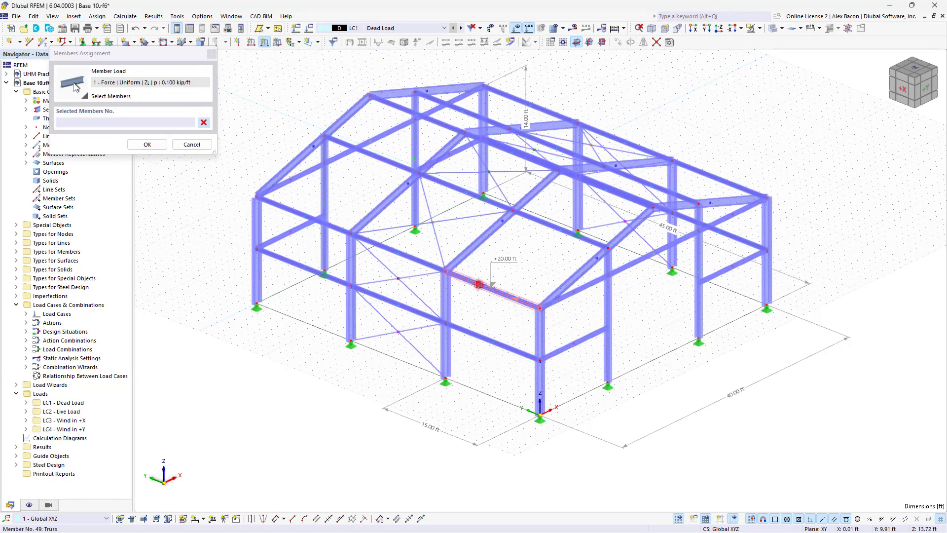
{"action": "left_click", "coordinate": [157, 144]}
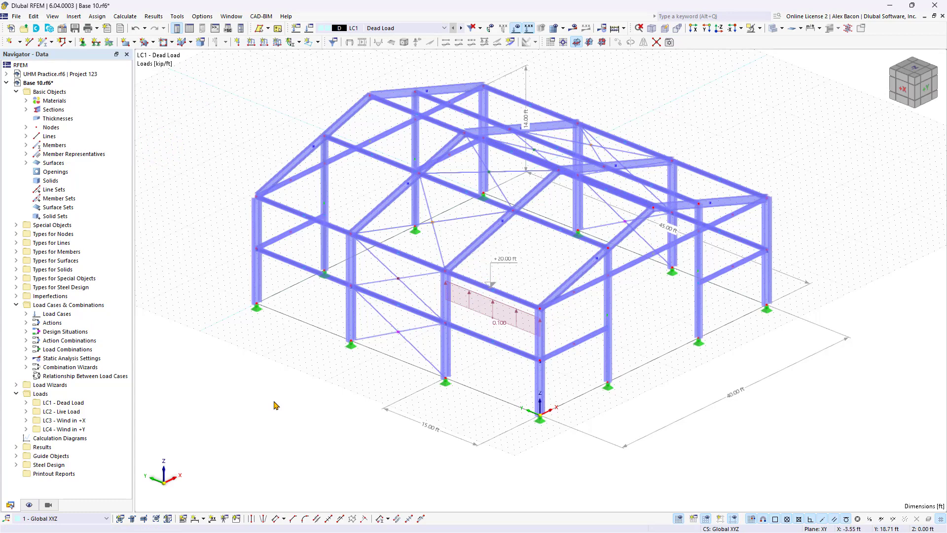
Step: Reduce the graphical display size of the member load on the eave member
{"action": "right_click", "coordinate": [499, 321]}
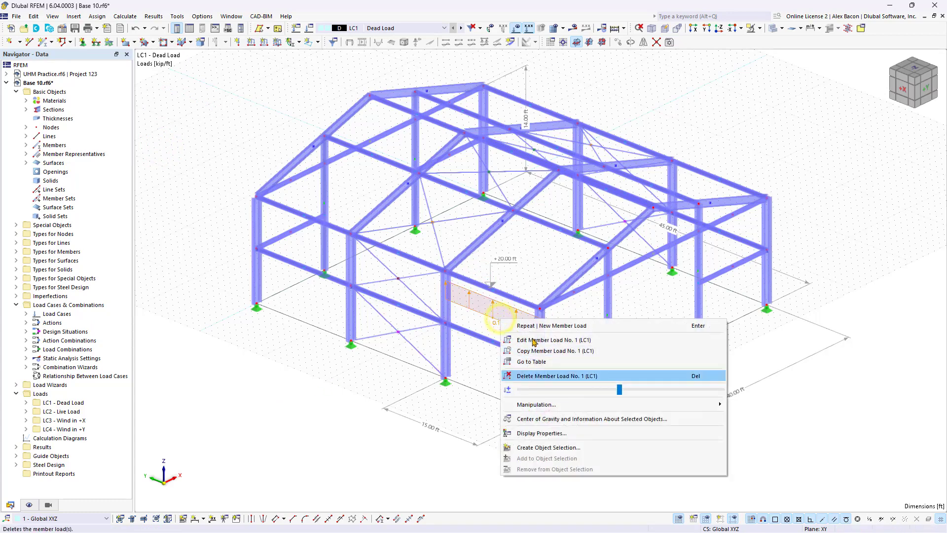
{"action": "left_click_drag", "start_coordinate": [620, 390], "coordinate": [565, 390]}
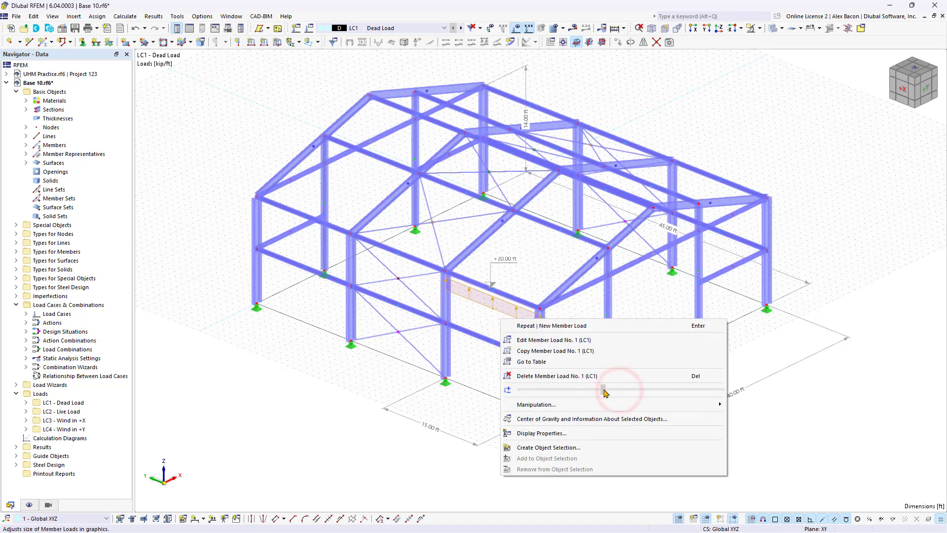
{"action": "left_click", "coordinate": [481, 356]}
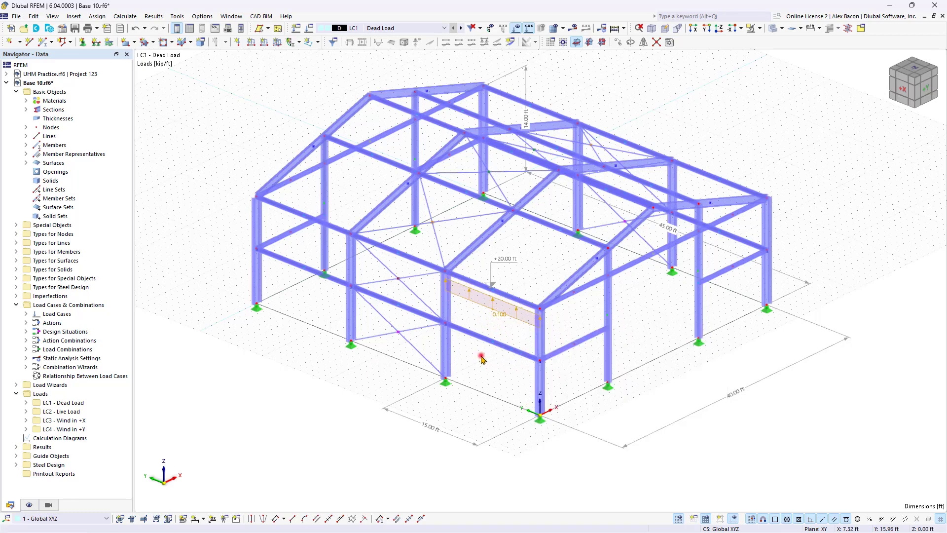
Step: Edit the eave member's load magnitude so that the 0.1 kip/ft load acts downward
{"action": "double_click", "coordinate": [494, 303]}
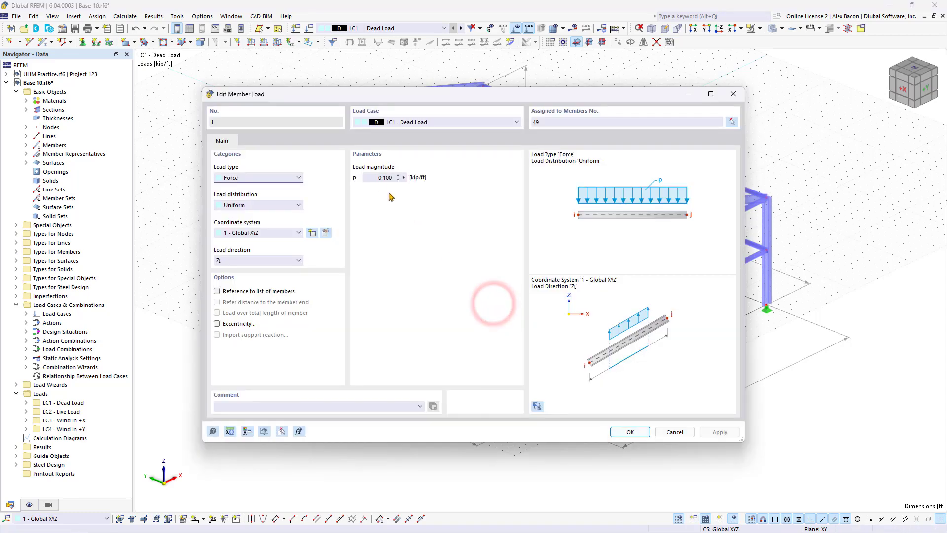
{"action": "left_click", "coordinate": [375, 177]}
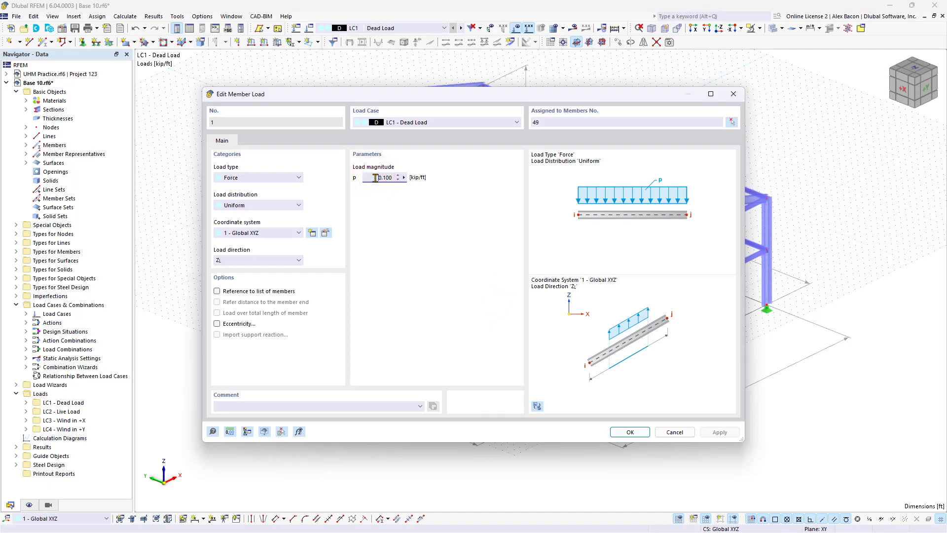
{"action": "key", "text": "Return"}
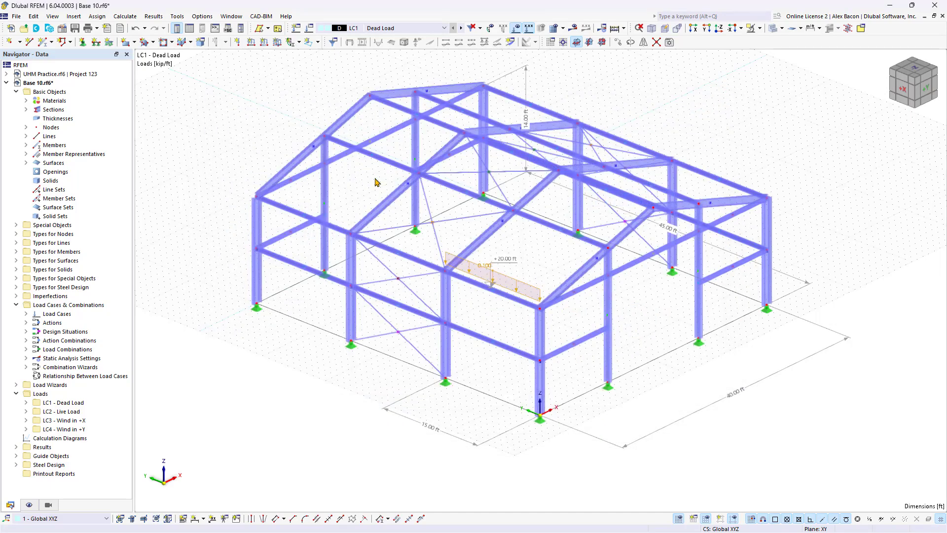
Step: Delete the uniform member load from the eave member
{"action": "left_click", "coordinate": [543, 246]}
{"action": "left_click", "coordinate": [518, 280]}
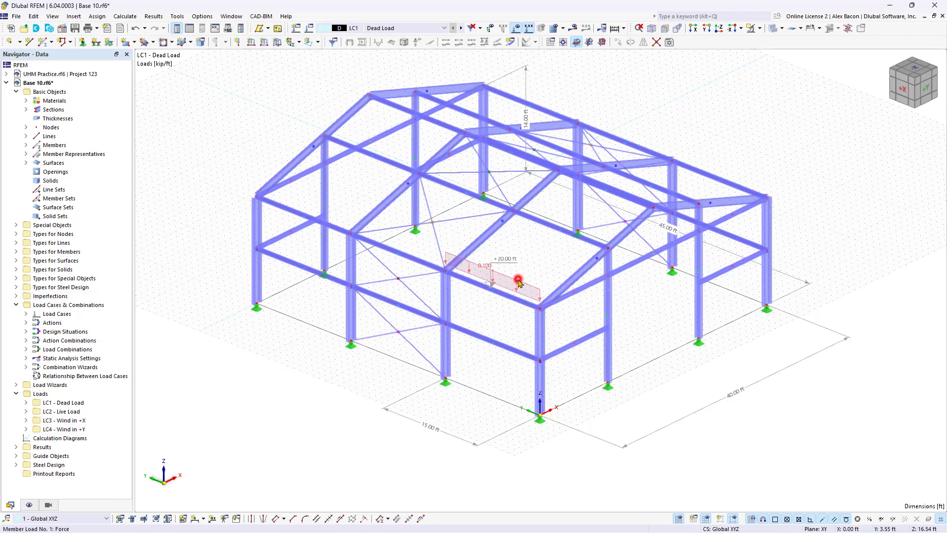
{"action": "key", "text": "Escape"}
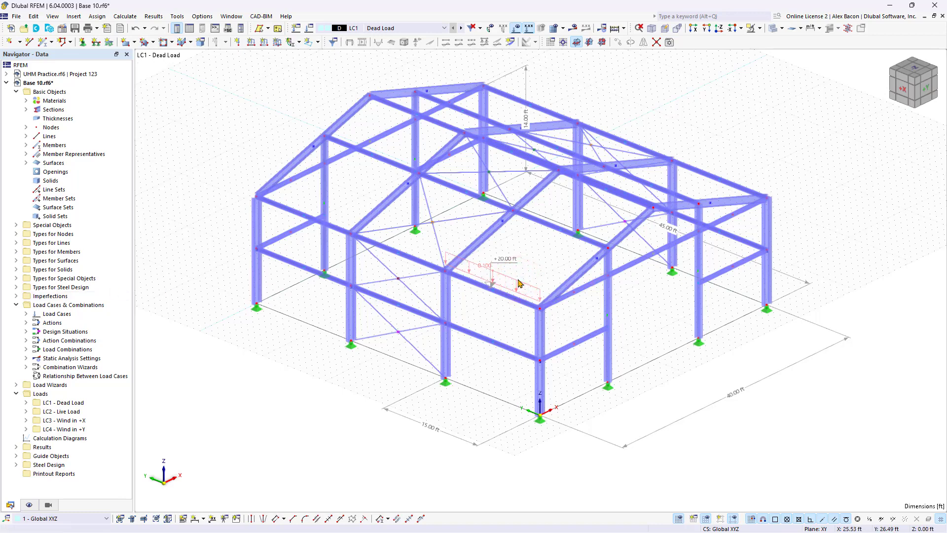
Step: Create a Member Loads from Area Load wizard entry for LC1 - Dead Load, uniform with a magnitude of -0.1 ksf
{"action": "left_click", "coordinate": [16, 385]}
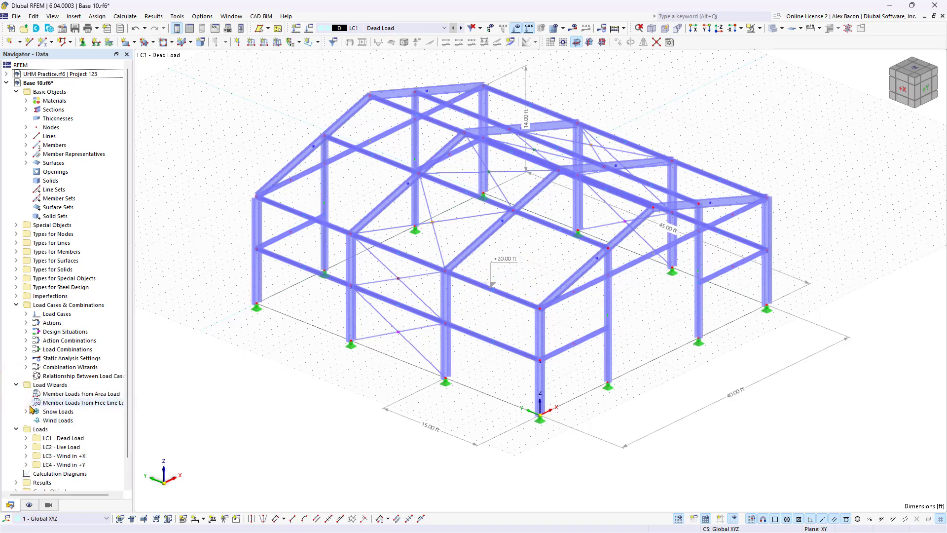
{"action": "left_click", "coordinate": [63, 394]}
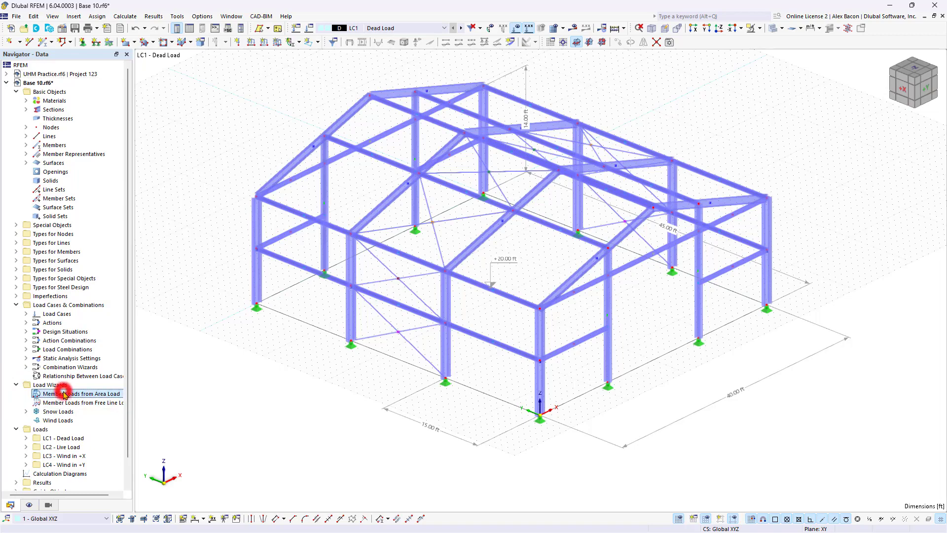
{"action": "double_click", "coordinate": [63, 393]}
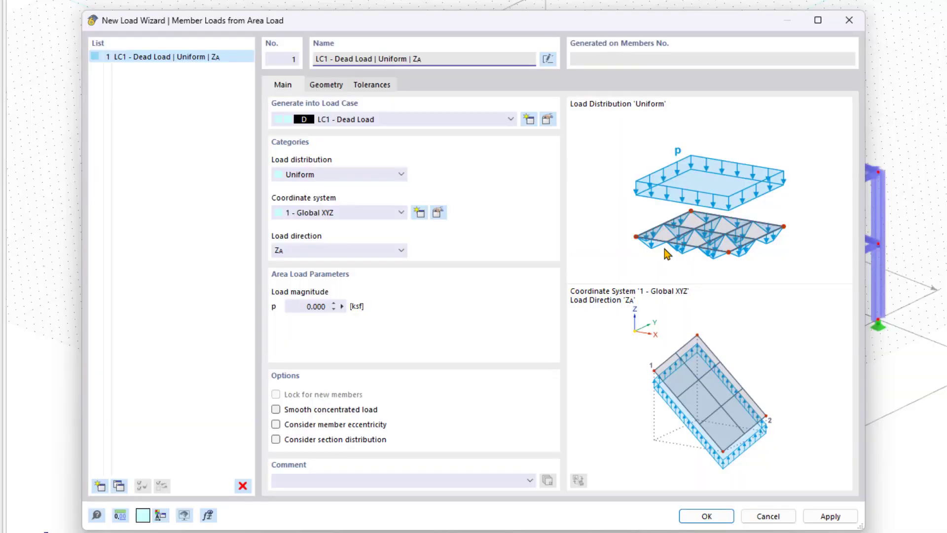
{"action": "left_click", "coordinate": [499, 120]}
{"action": "left_click", "coordinate": [490, 116]}
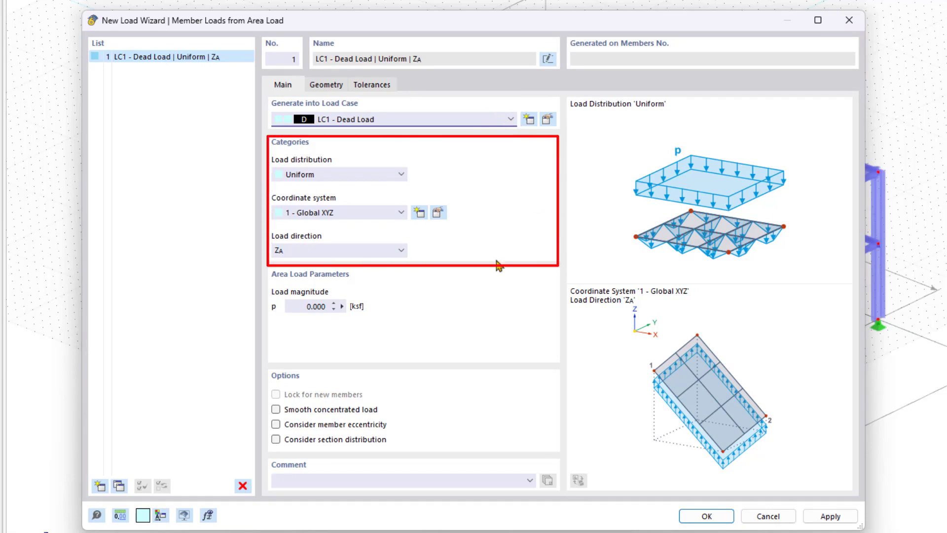
{"action": "type", "text": "-0.1"}
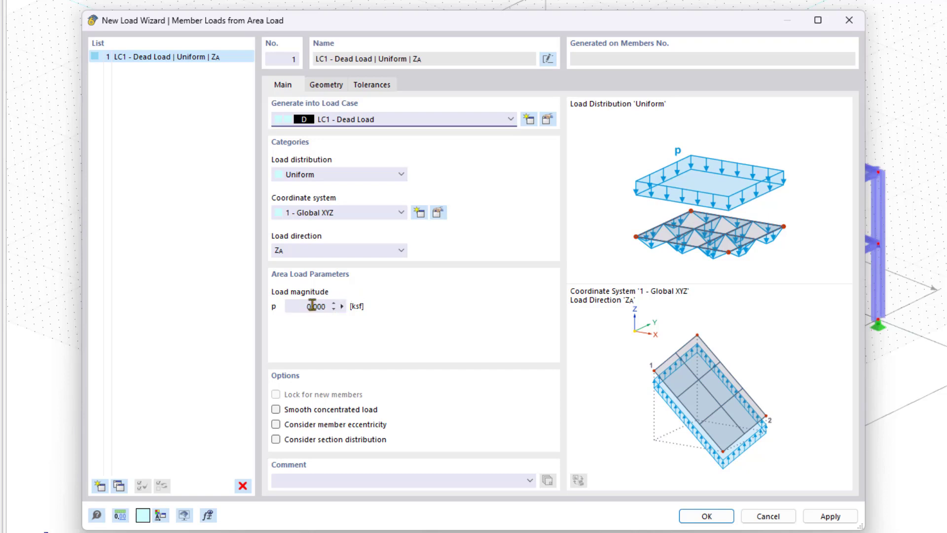
{"action": "left_click_drag", "start_coordinate": [305, 307], "coordinate": [456, 312]}
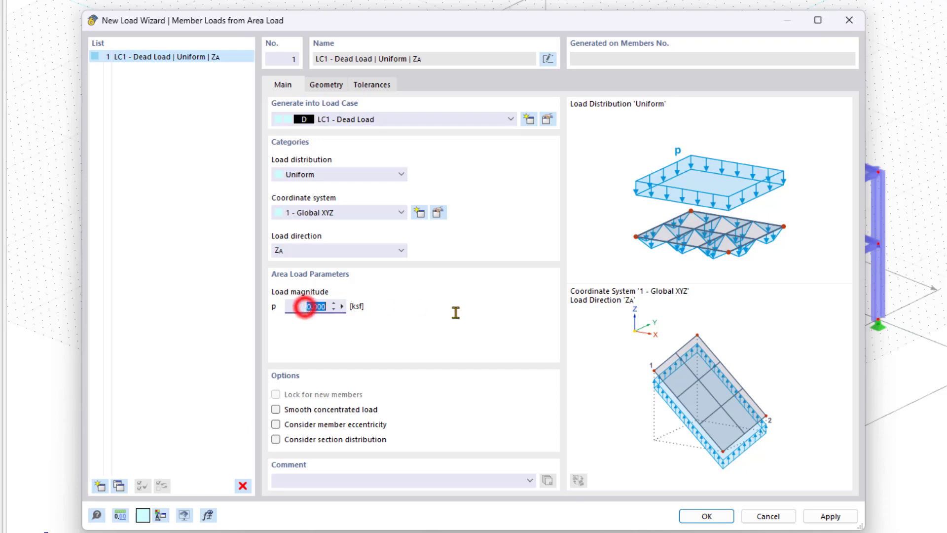
{"action": "type", "text": "-0.1"}
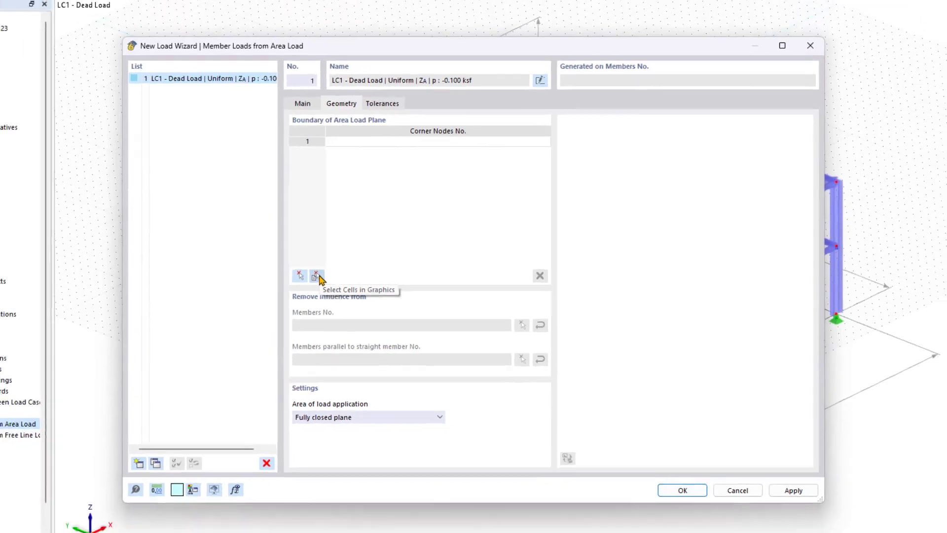
Step: Assign all of the frame's enclosed roof and wall cells as the area load planes by selecting cells graphically
{"action": "left_click", "coordinate": [299, 278]}
{"action": "left_click_drag", "start_coordinate": [637, 81], "coordinate": [281, 317]}
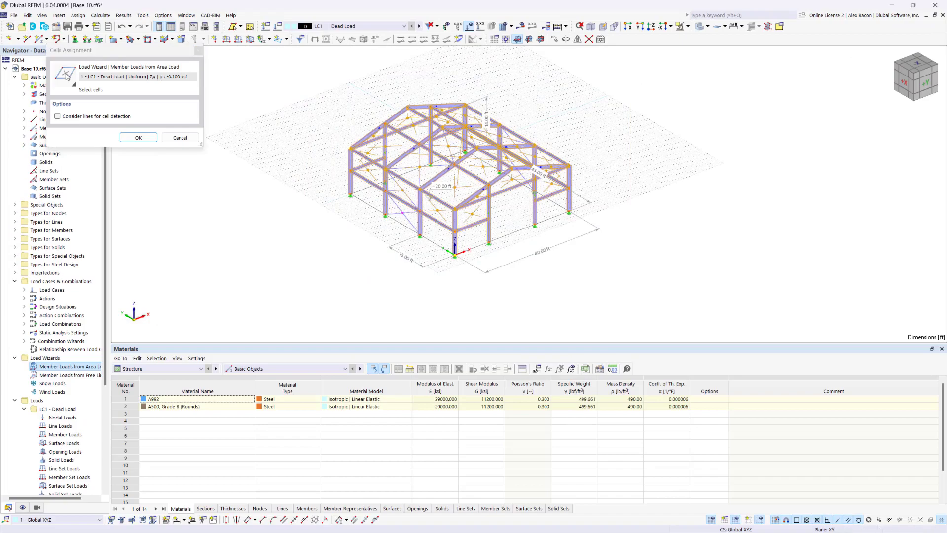
{"action": "scroll", "coordinate": [457, 149], "scroll_direction": "up", "scroll_amount": 4}
{"action": "middle_click_drag", "start_coordinate": [531, 194], "coordinate": [428, 200], "text": "ctrl"}
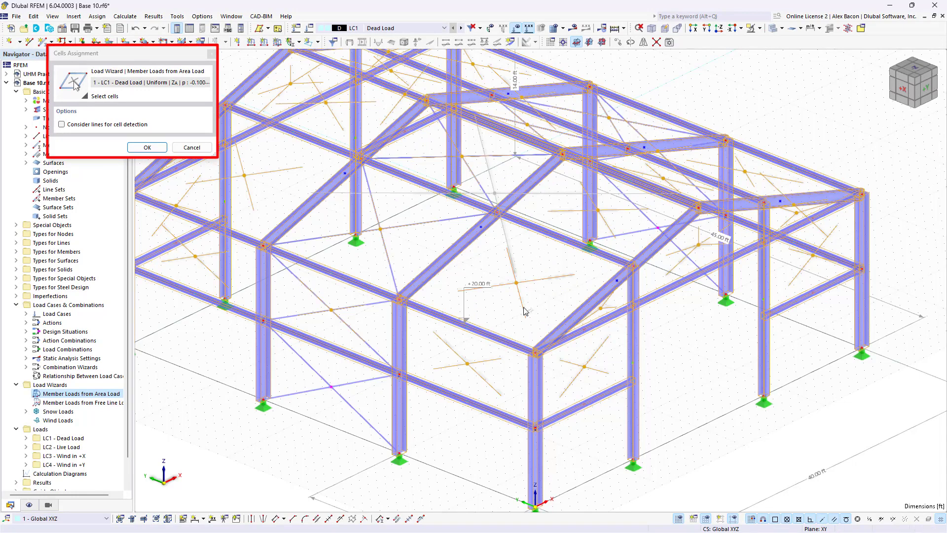
{"action": "left_click", "coordinate": [149, 147]}
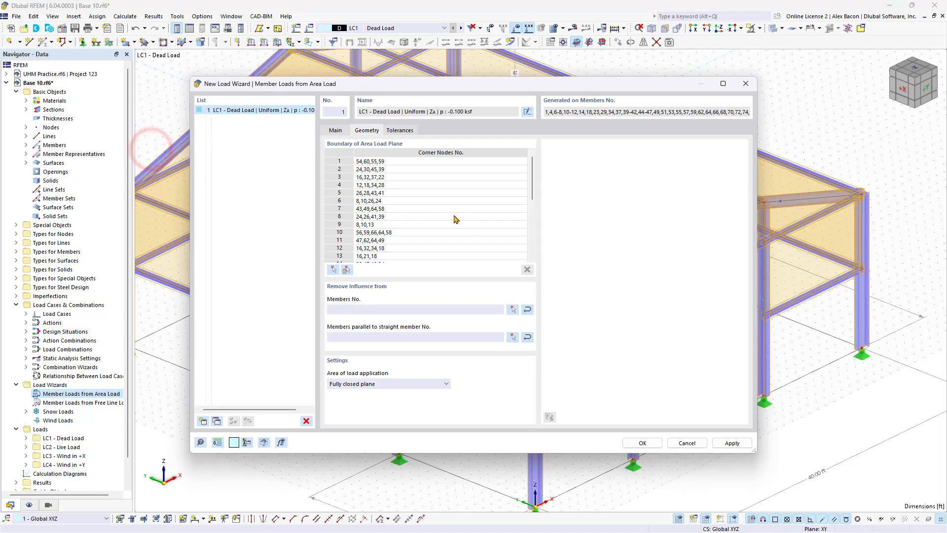
Step: Remove the load influence from members parallel to rafters 6 and 11 and column 109, and generate the loads
{"action": "scroll", "coordinate": [456, 219], "scroll_direction": "down", "scroll_amount": 5}
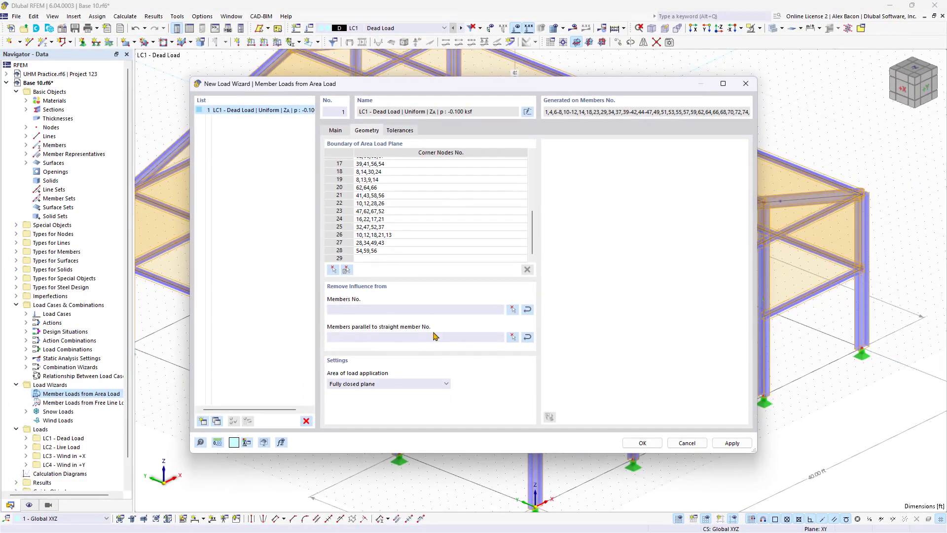
{"action": "left_click", "coordinate": [513, 337]}
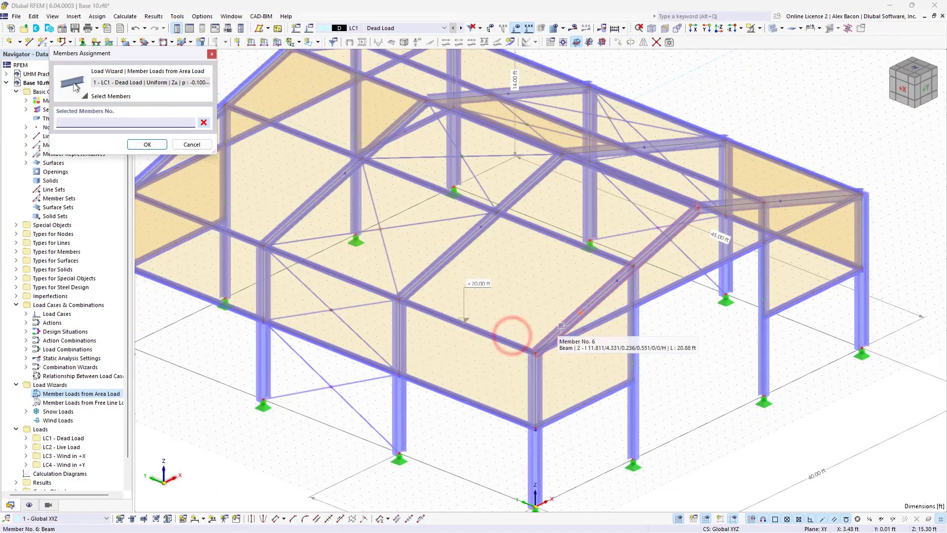
{"action": "scroll", "coordinate": [518, 317], "scroll_direction": "up", "scroll_amount": 3}
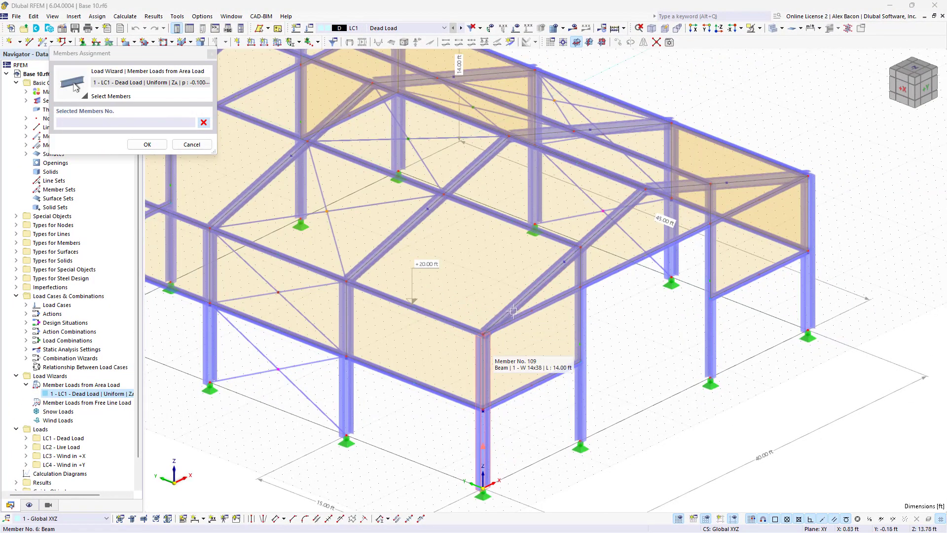
{"action": "left_click", "coordinate": [511, 309]}
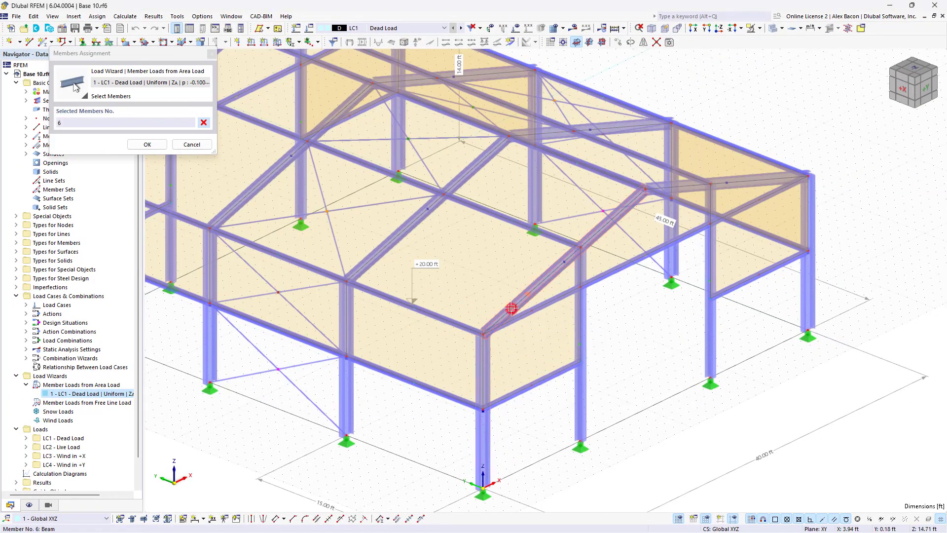
{"action": "left_click", "coordinate": [729, 181]}
{"action": "left_click", "coordinate": [487, 361]}
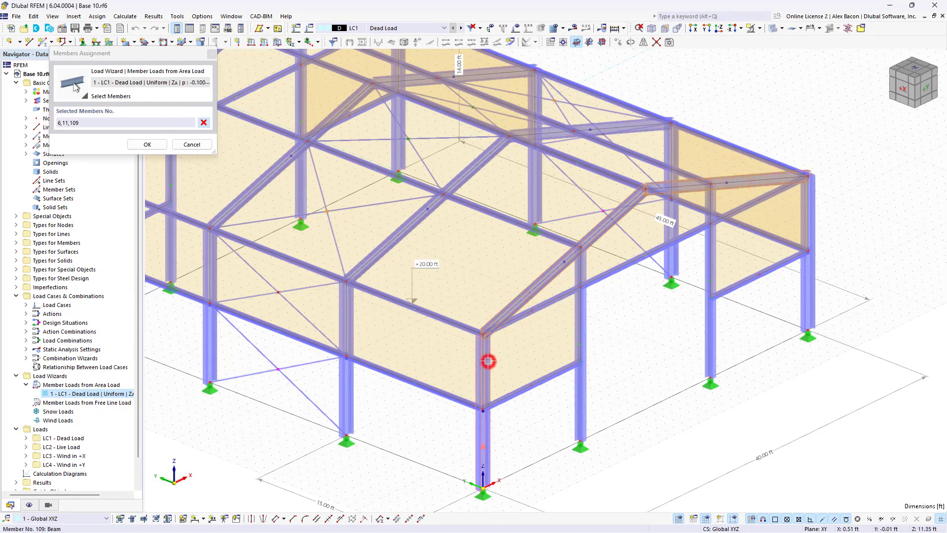
{"action": "left_click", "coordinate": [147, 144]}
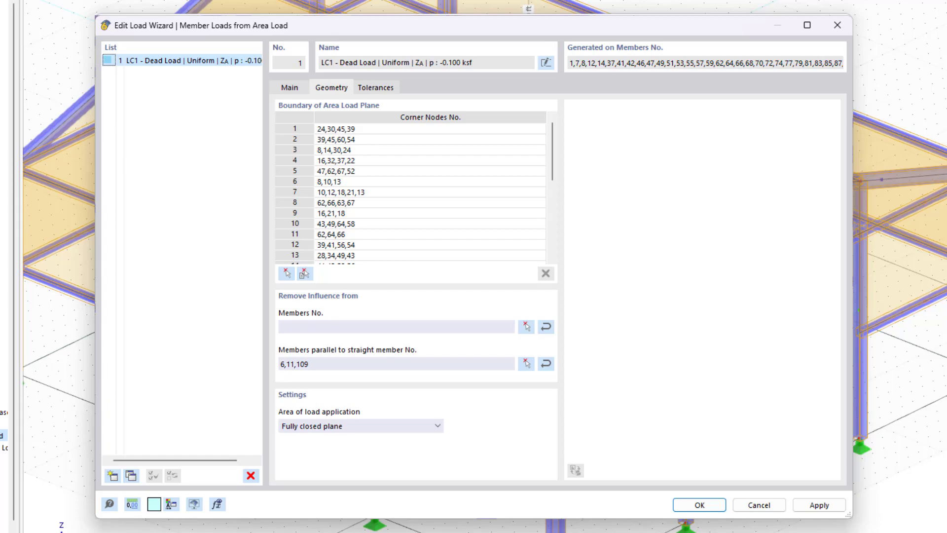
{"action": "left_click", "coordinate": [699, 504]}
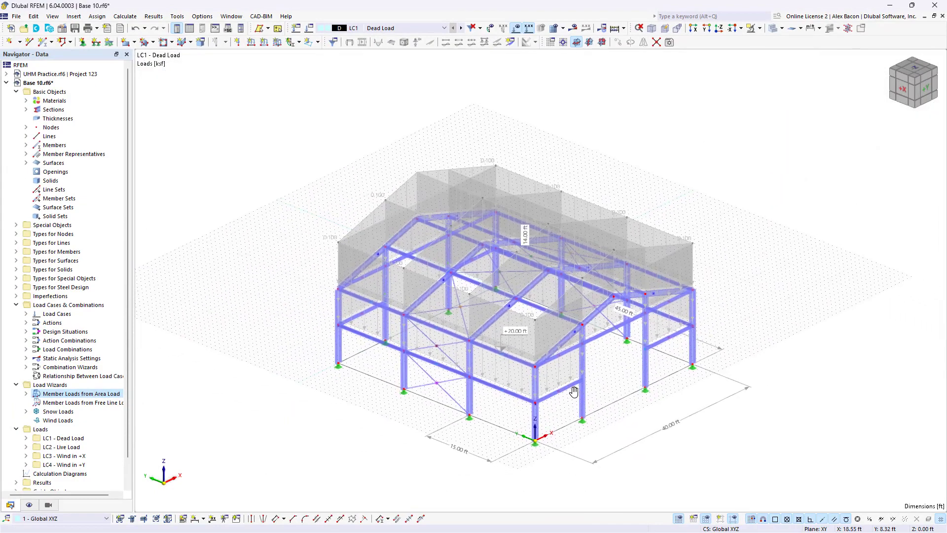
Step: Display the area load wizard's generated member loads separately
{"action": "middle_click_drag", "start_coordinate": [585, 397], "coordinate": [574, 392]}
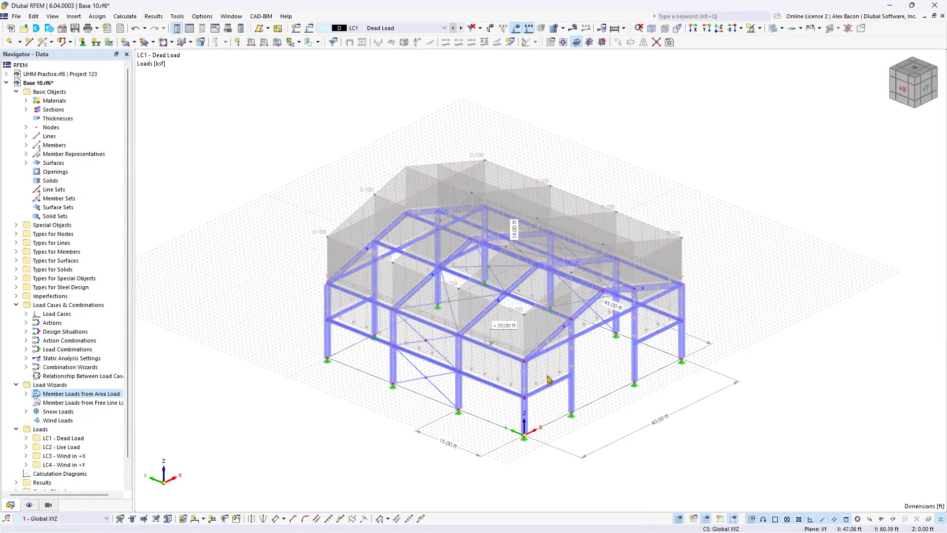
{"action": "right_click", "coordinate": [329, 237]}
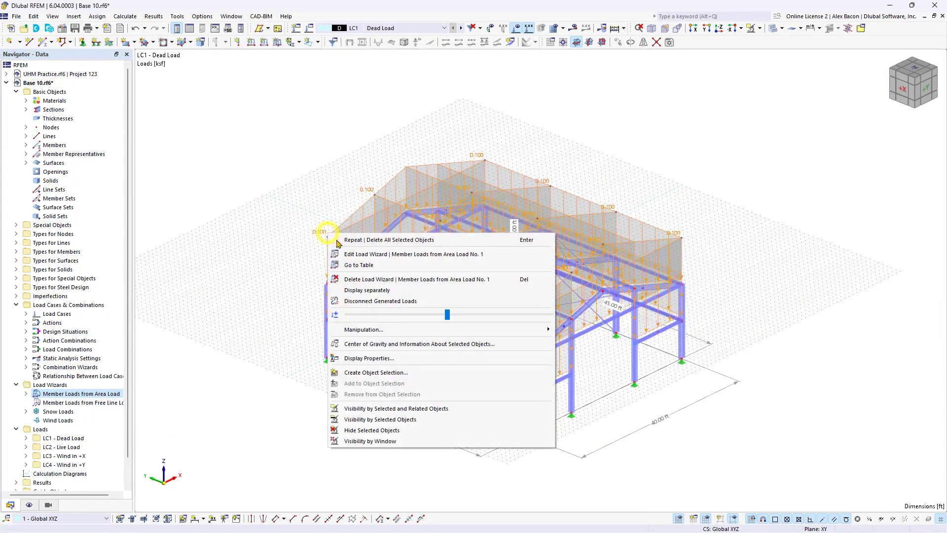
{"action": "left_click", "coordinate": [395, 279]}
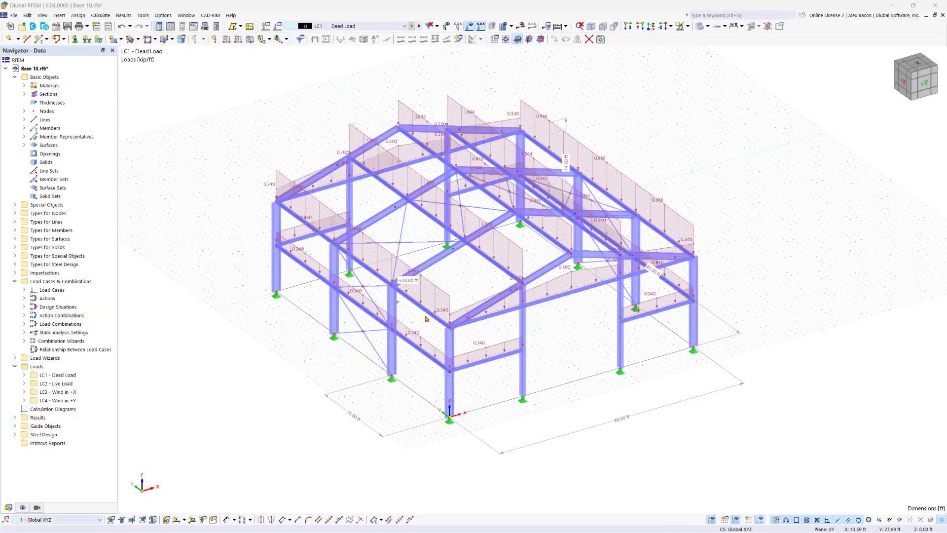
Step: Hide the load values and toggle the load display off and back on
{"action": "left_click", "coordinate": [480, 27]}
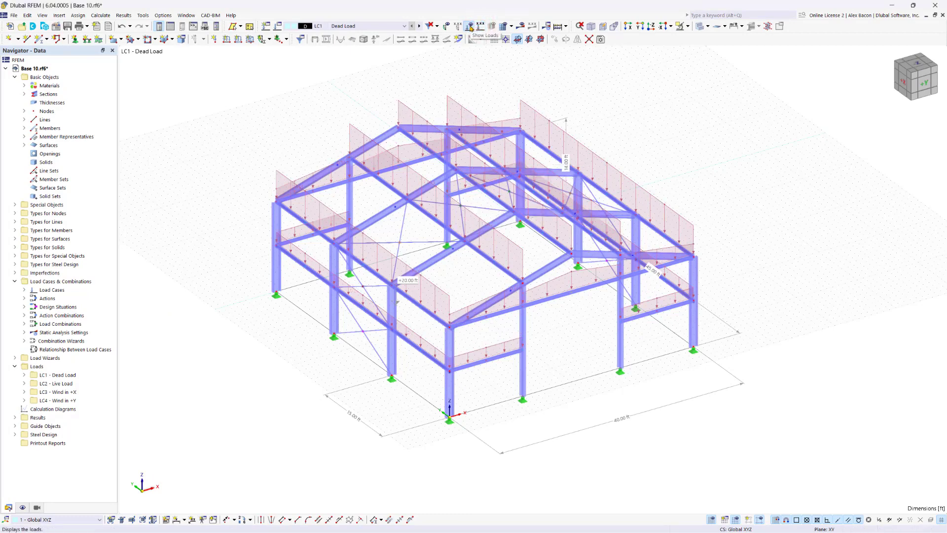
{"action": "left_click", "coordinate": [470, 26]}
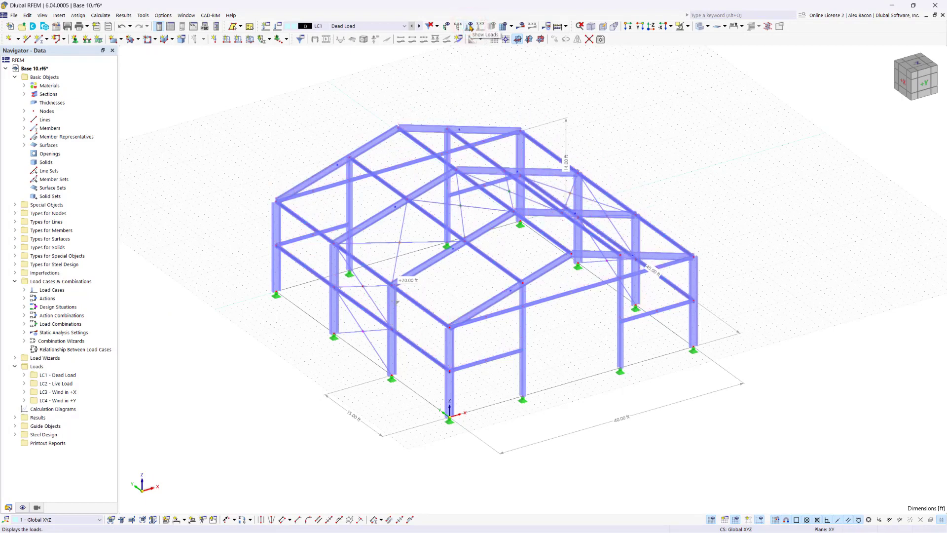
{"action": "left_click", "coordinate": [470, 26]}
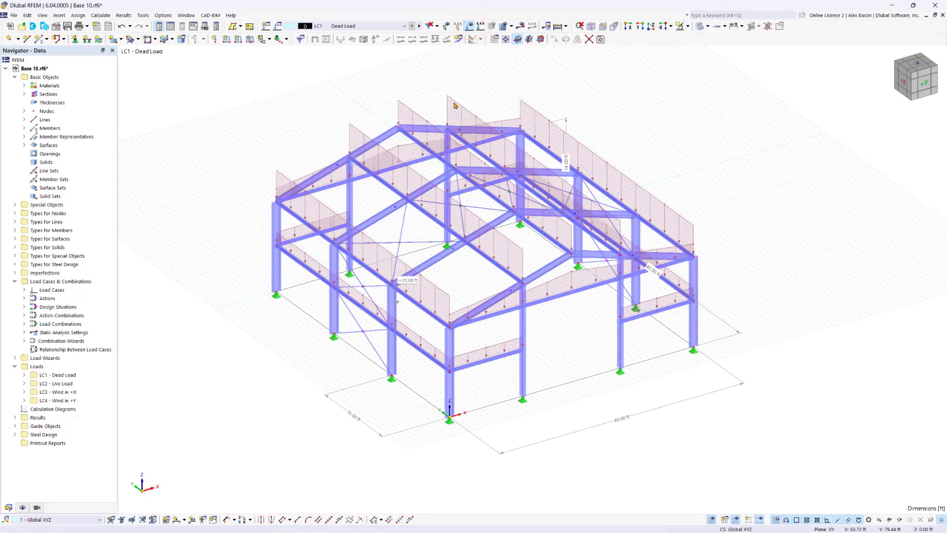
Step: Turn off the separate display of the generated loads to show them as area loads
{"action": "right_click", "coordinate": [454, 105]}
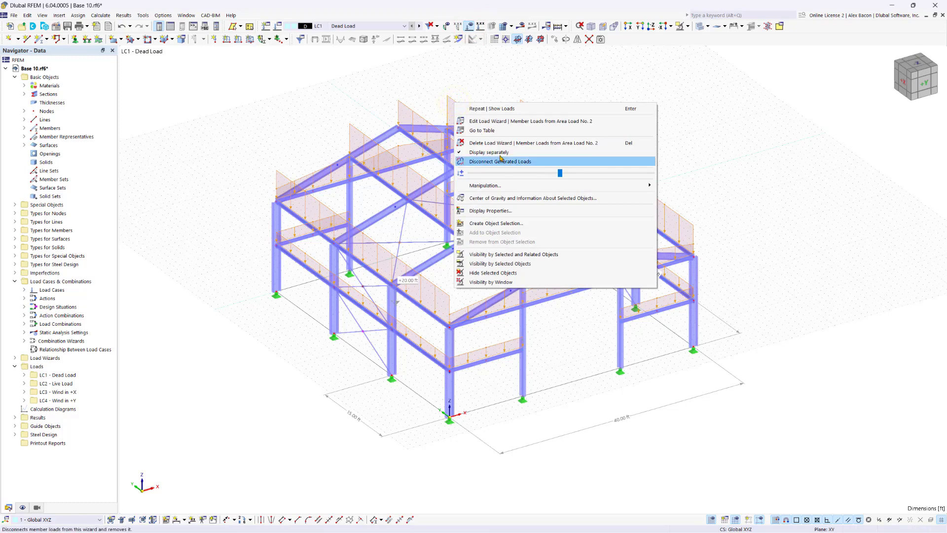
{"action": "left_click", "coordinate": [499, 155]}
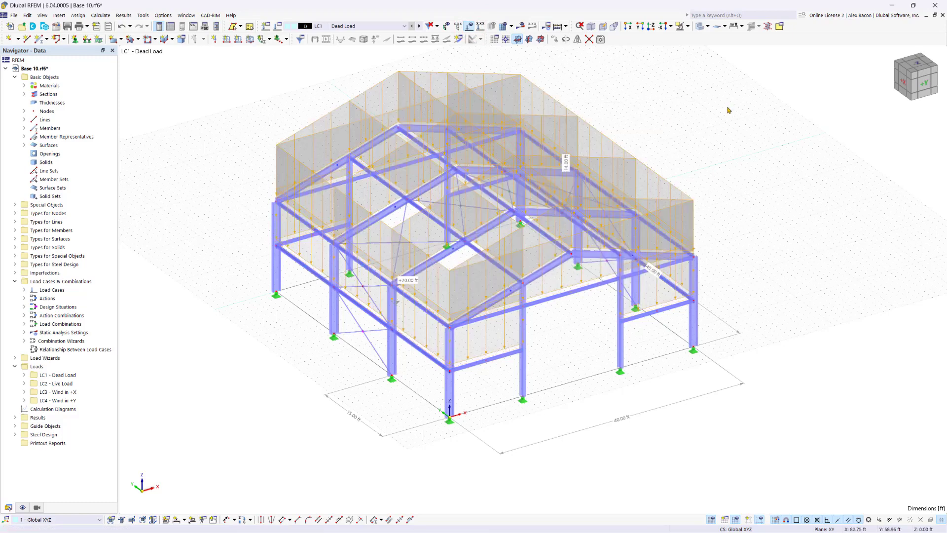